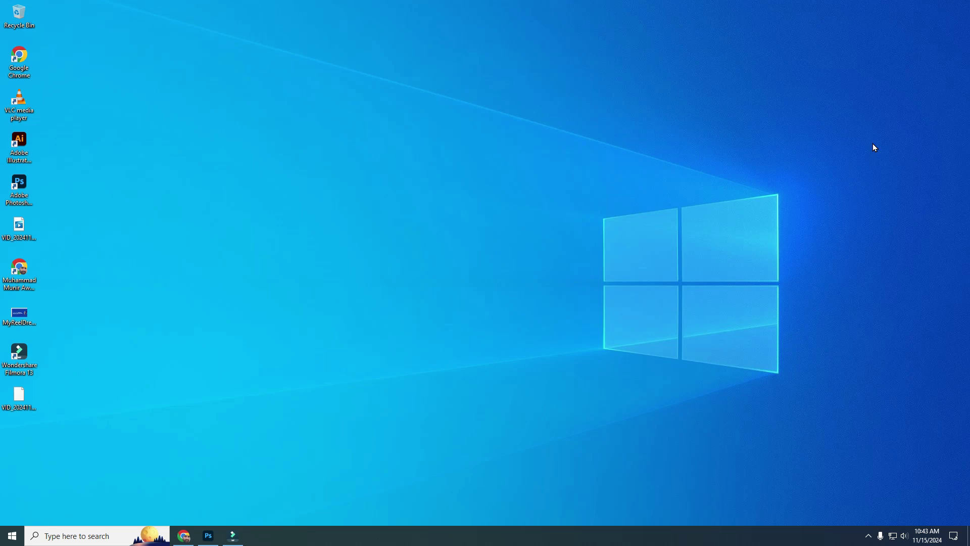
- Switch to Photoshop and create a landscape A4 document from the print presets at 300 pixels per inch
click(211, 538)
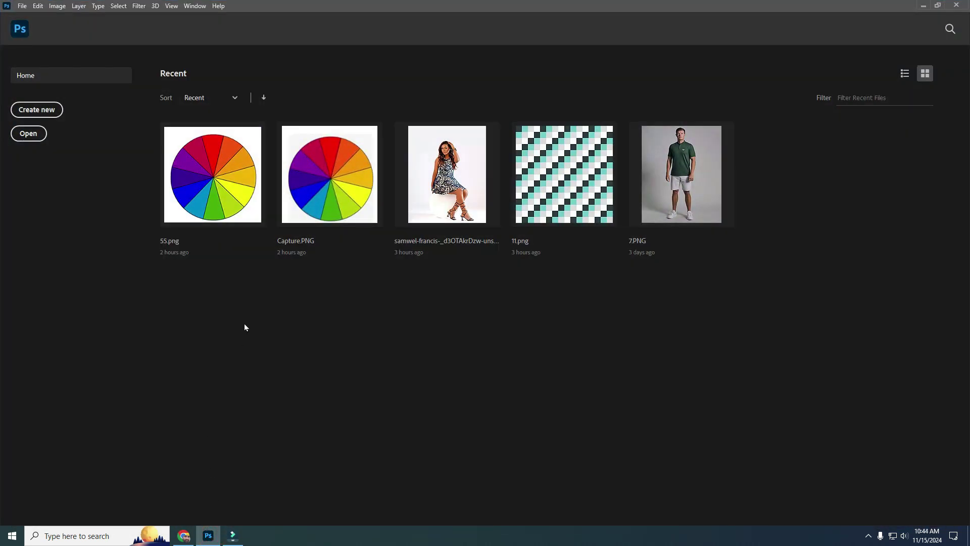
click(44, 113)
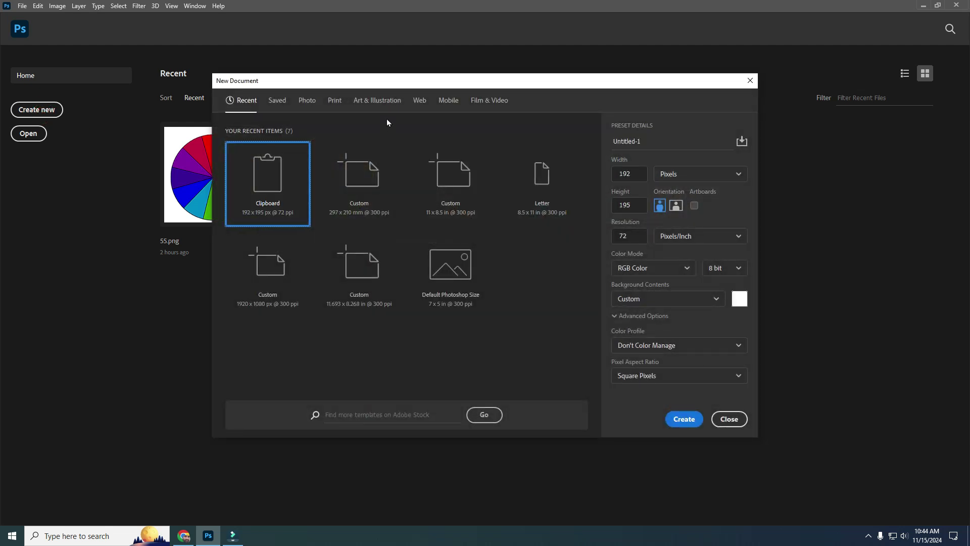
click(335, 100)
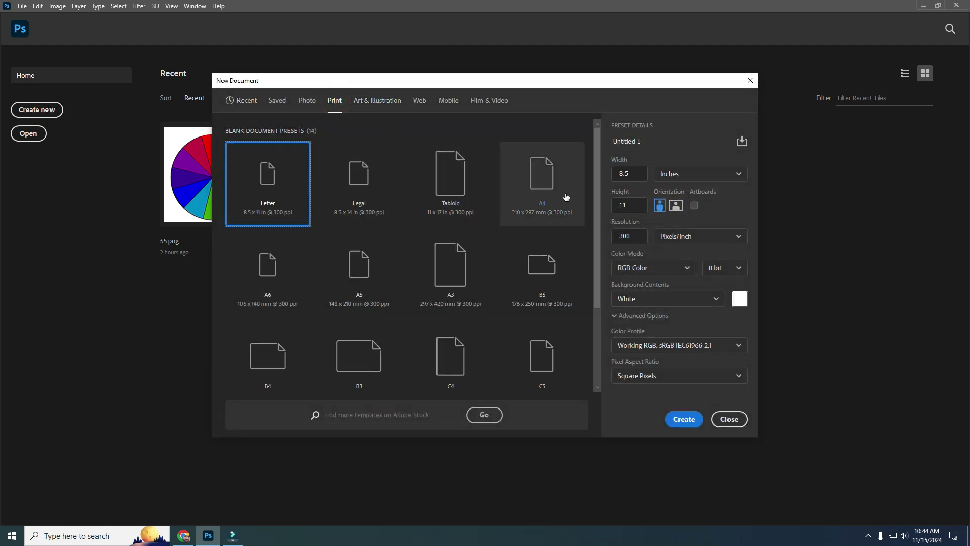
click(548, 187)
click(675, 205)
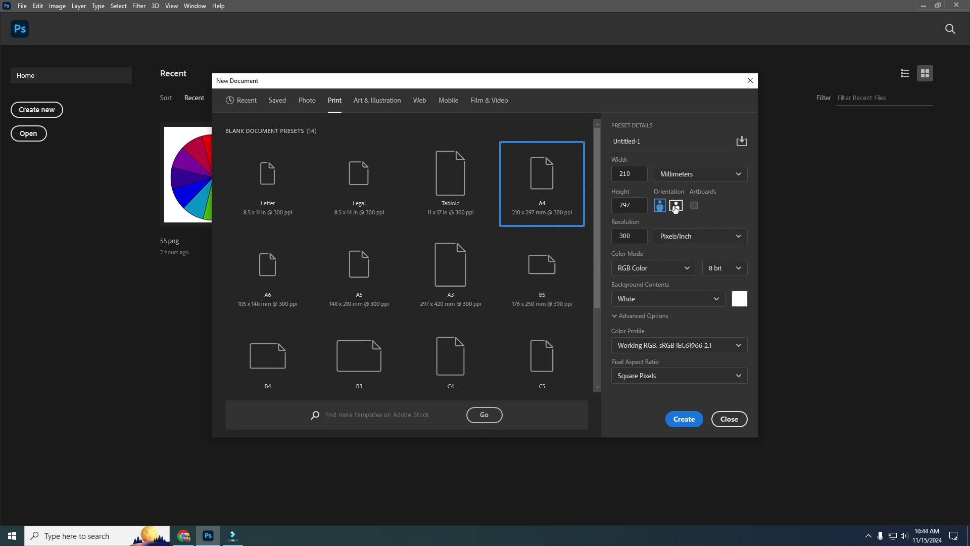
click(684, 418)
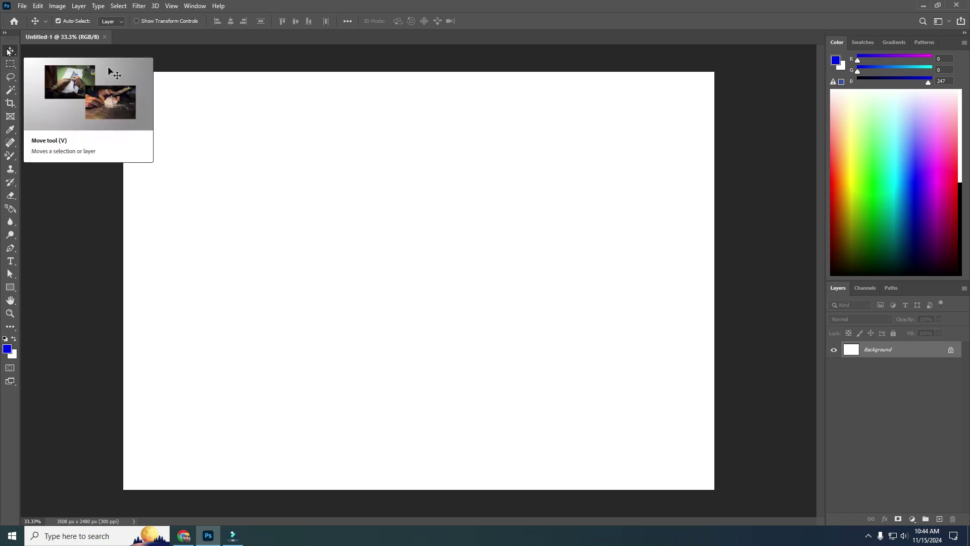
- Activate the Color Sampler Tool from the Eyedropper tool group
click(11, 129)
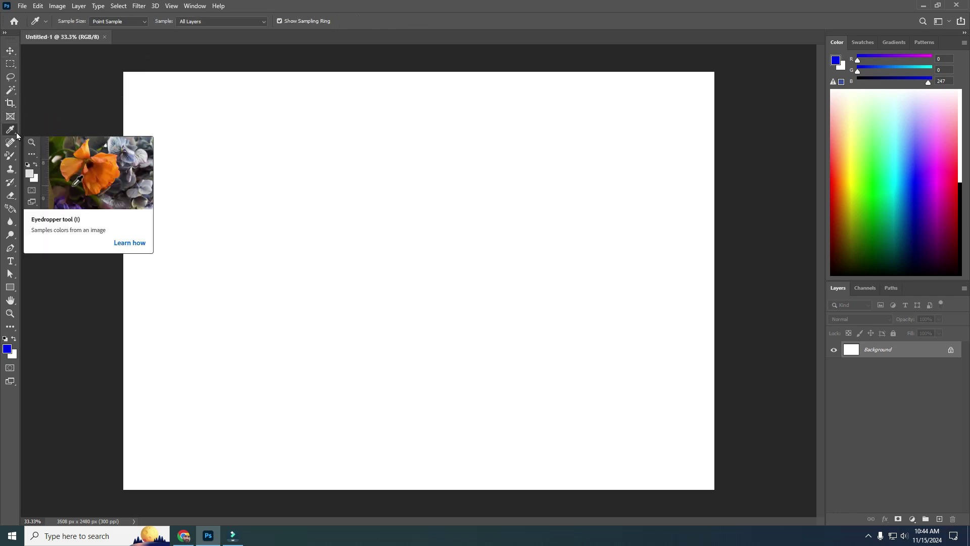
right_click(10, 129)
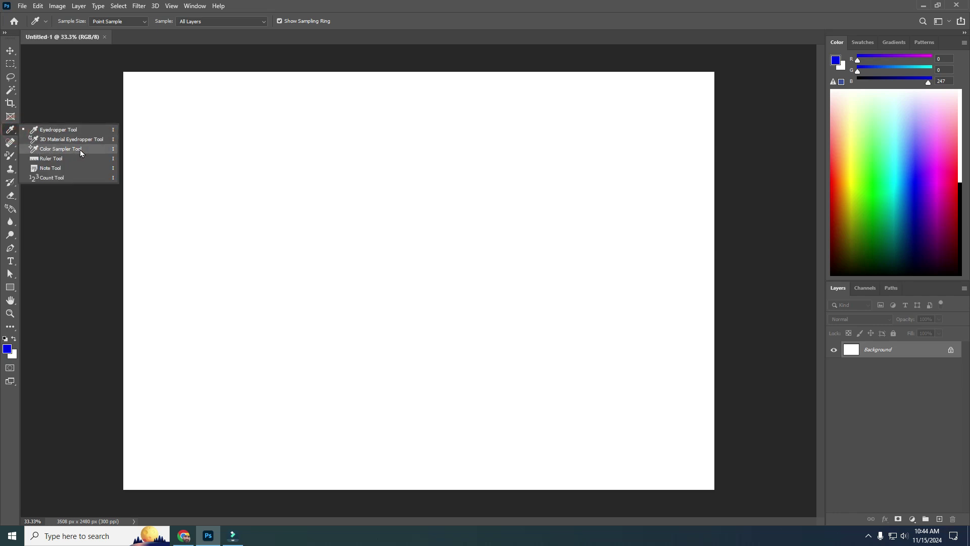
click(54, 149)
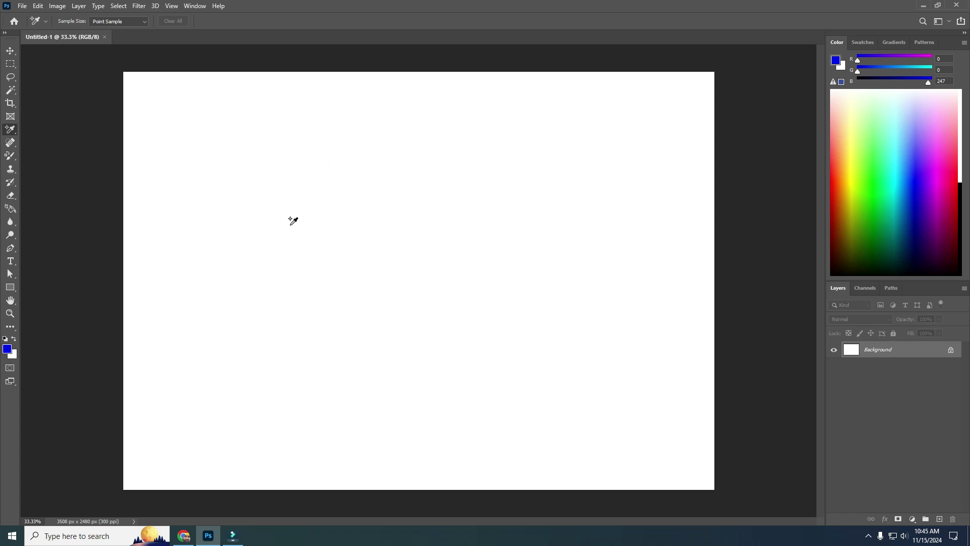
- Place the colour wheel image 55 from the Saved Pictures folder on Local Disk (E:) into the document
click(13, 537)
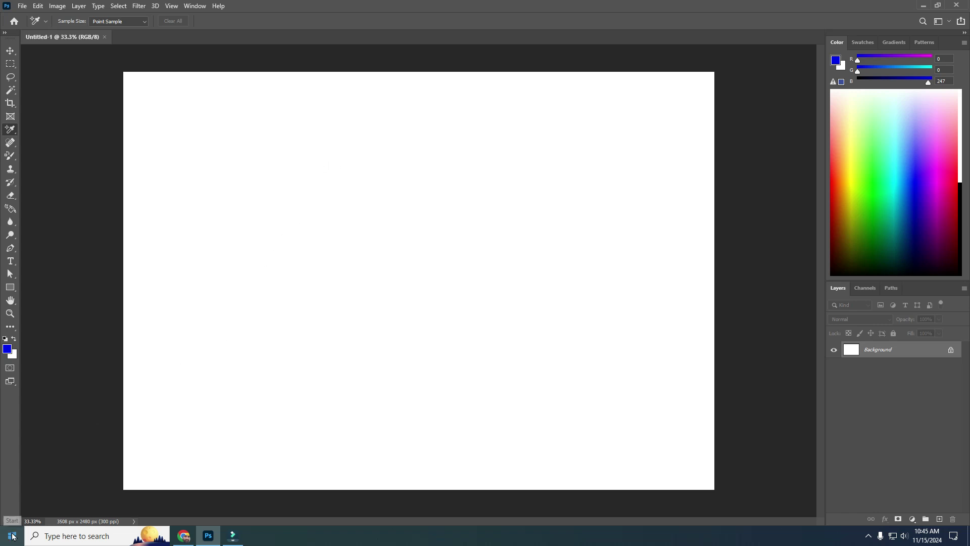
click(28, 443)
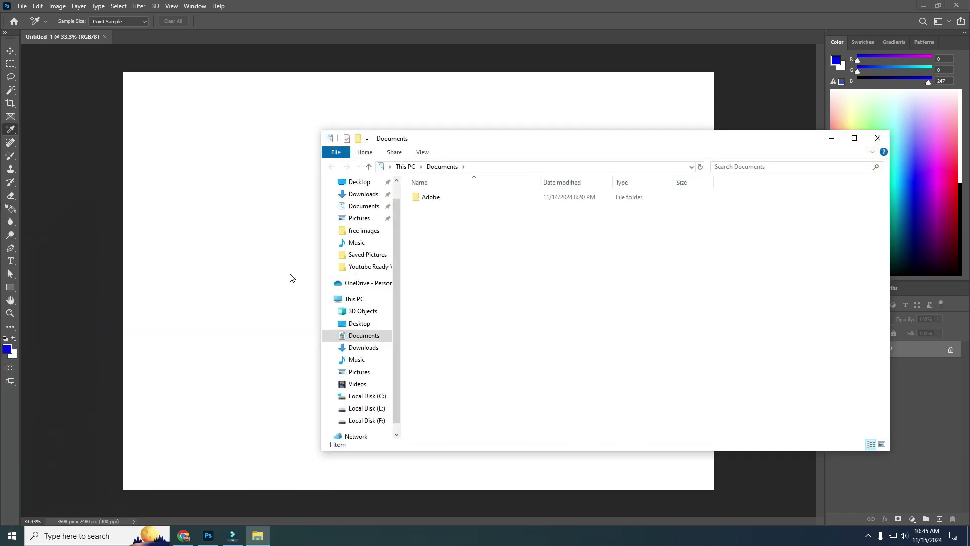
click(369, 407)
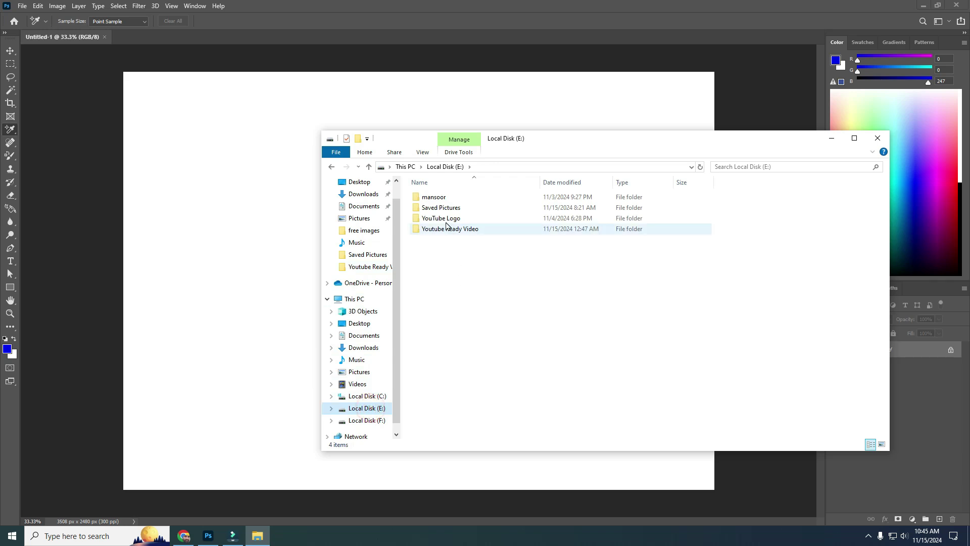
click(441, 206)
key(Return)
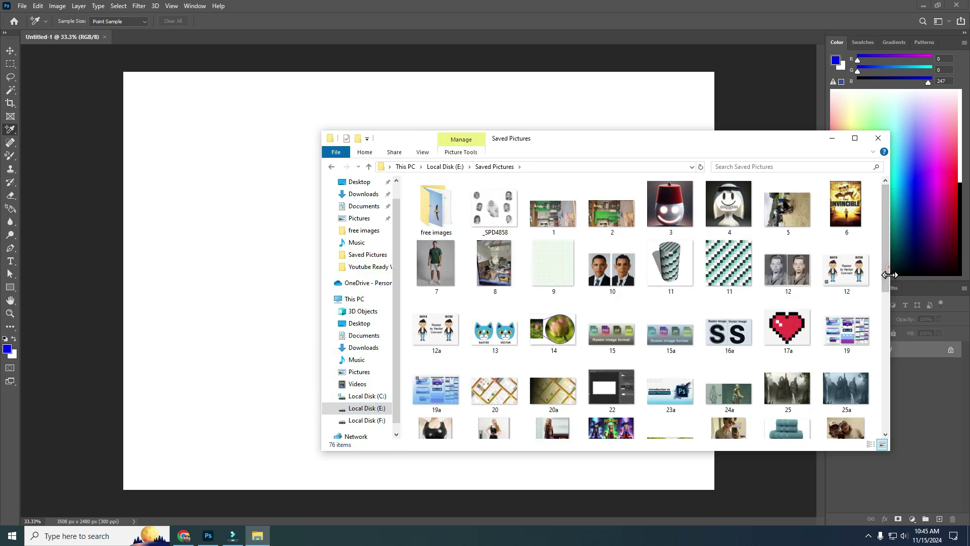
scroll(708, 303, down, 5)
click(793, 305)
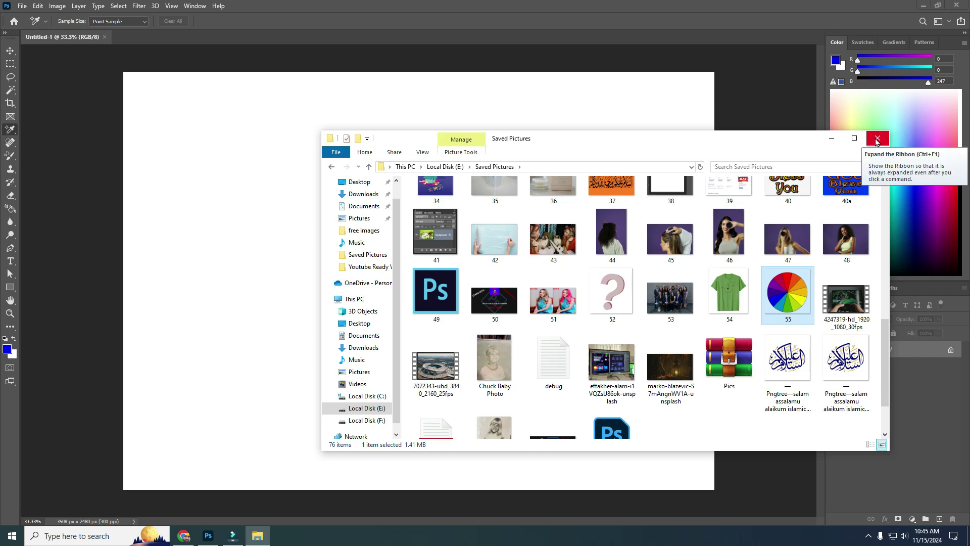
drag(787, 292, 253, 315)
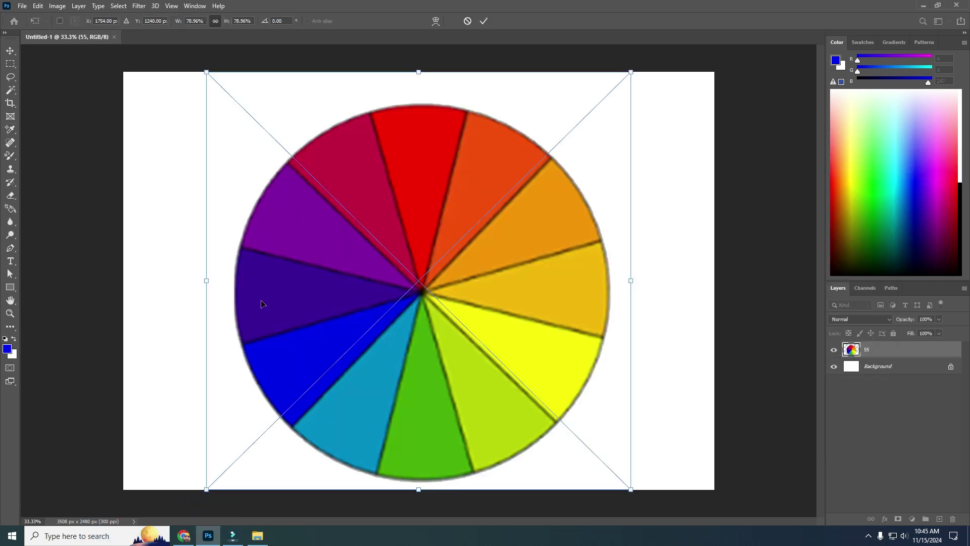
- Scale the placed colour wheel to about 39.6% and position it in the canvas's upper-left corner
drag(320, 176, 380, 230)
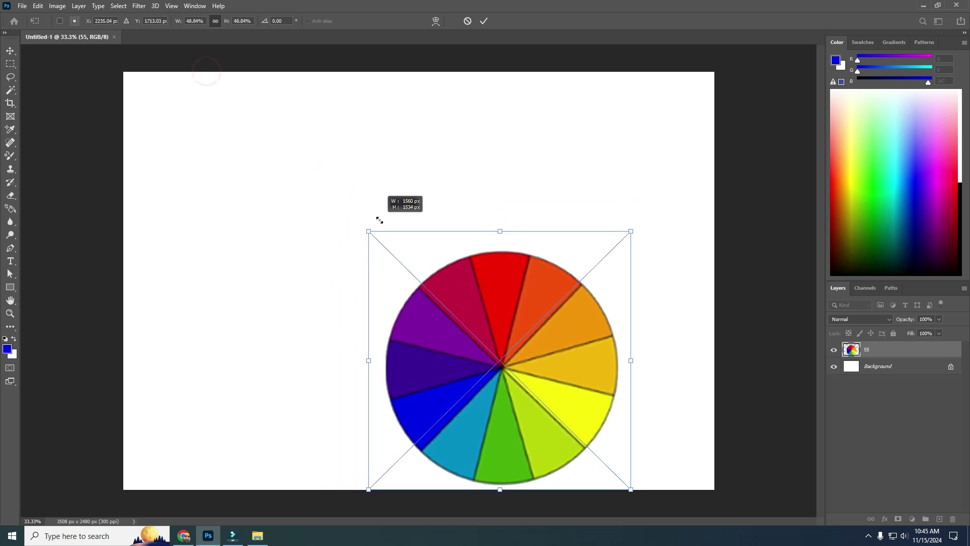
drag(493, 355, 241, 194)
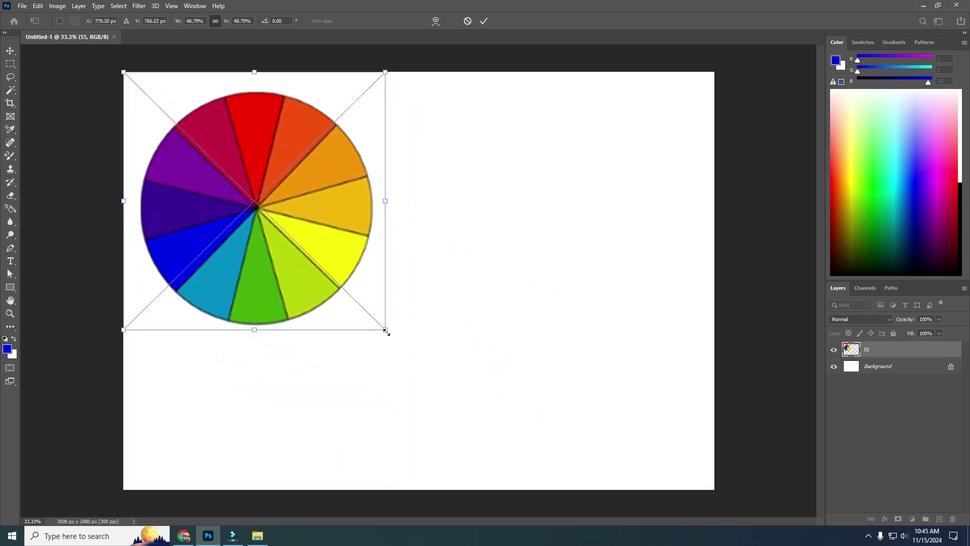
drag(386, 329, 335, 280)
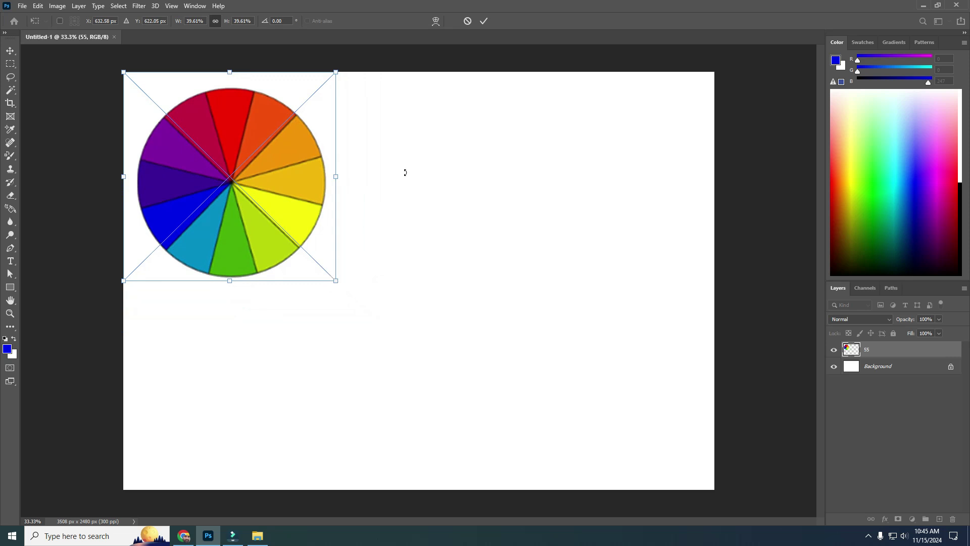
click(484, 20)
- Place a colour sampler on the wheel's crimson segment and draw a rectangle about 1191 × 433 px below the wheel
key(i)
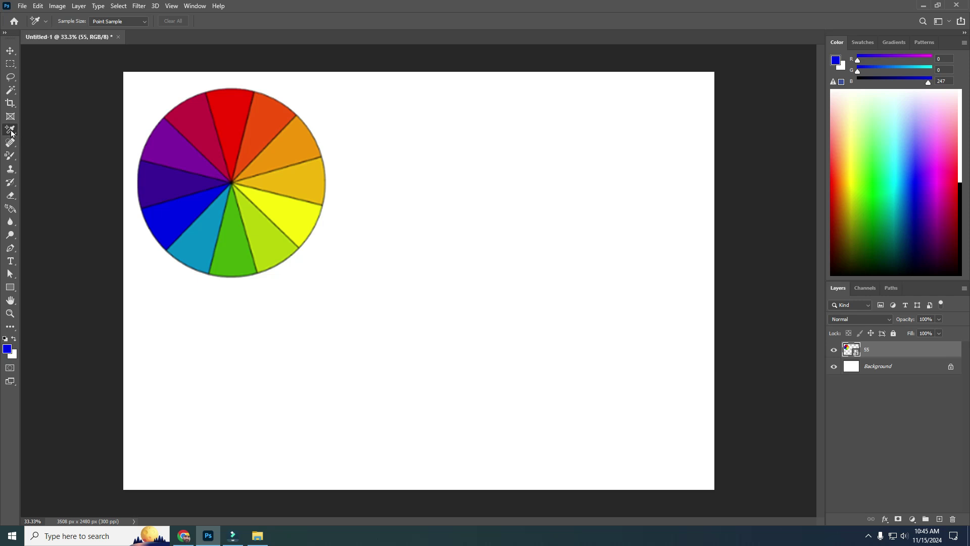
click(199, 118)
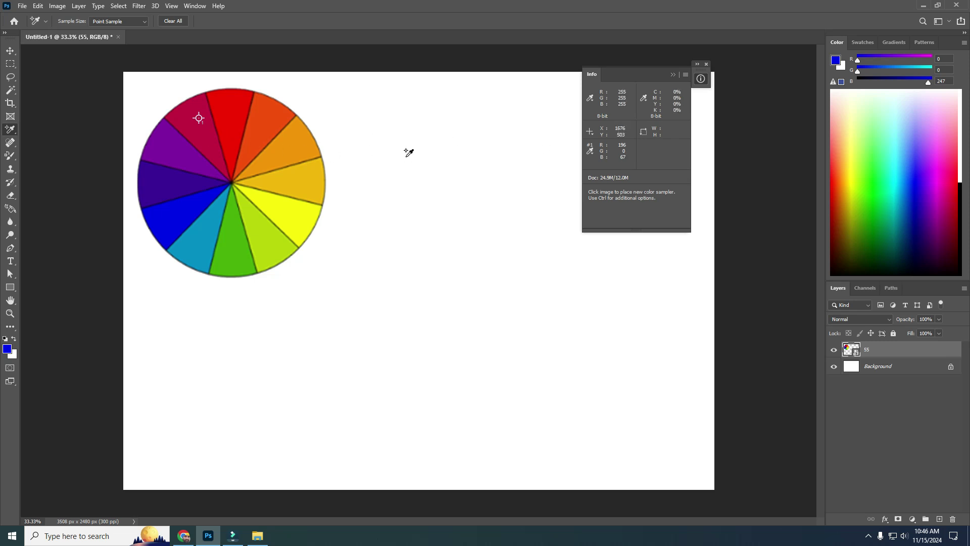
click(10, 287)
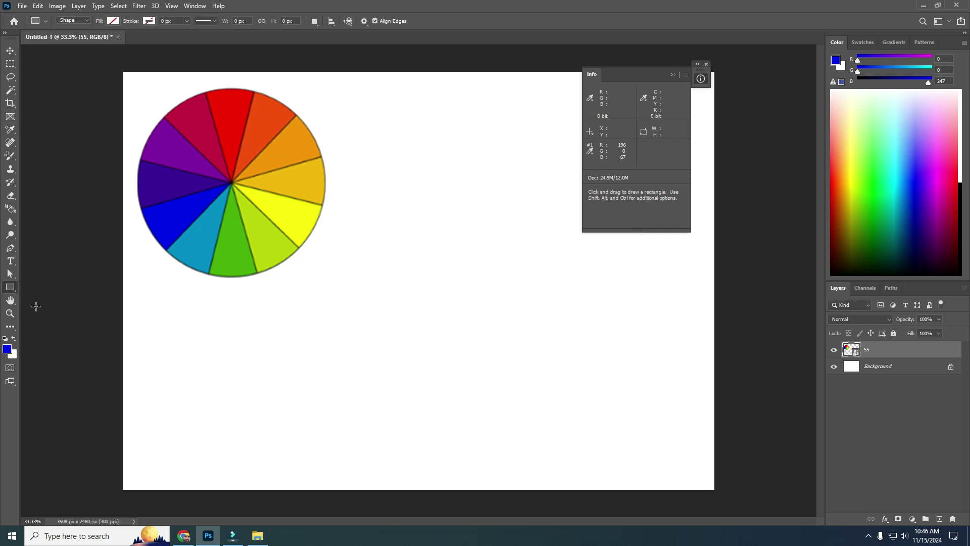
drag(292, 316, 492, 389)
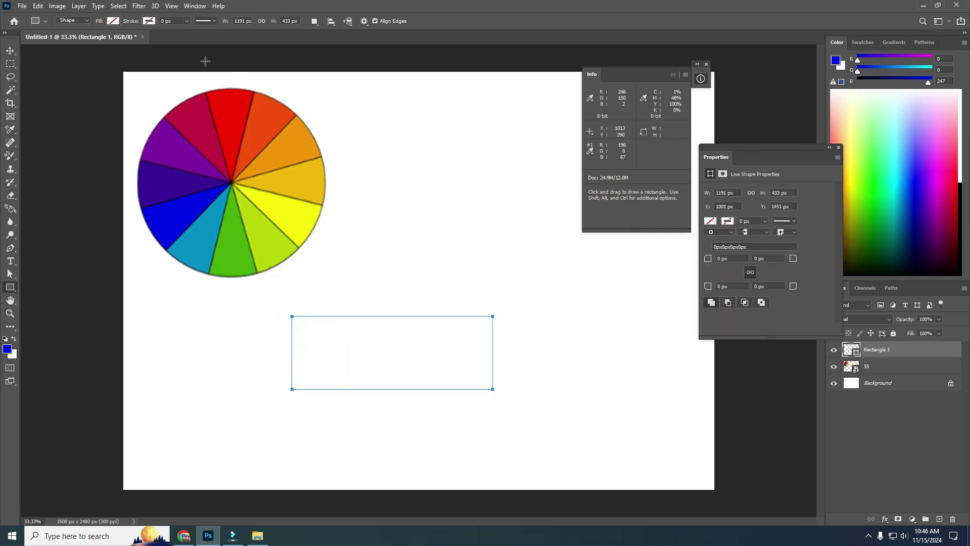
- Open a custom fill colour for the rectangle and reset its hue, saturation and brightness to 0
click(116, 22)
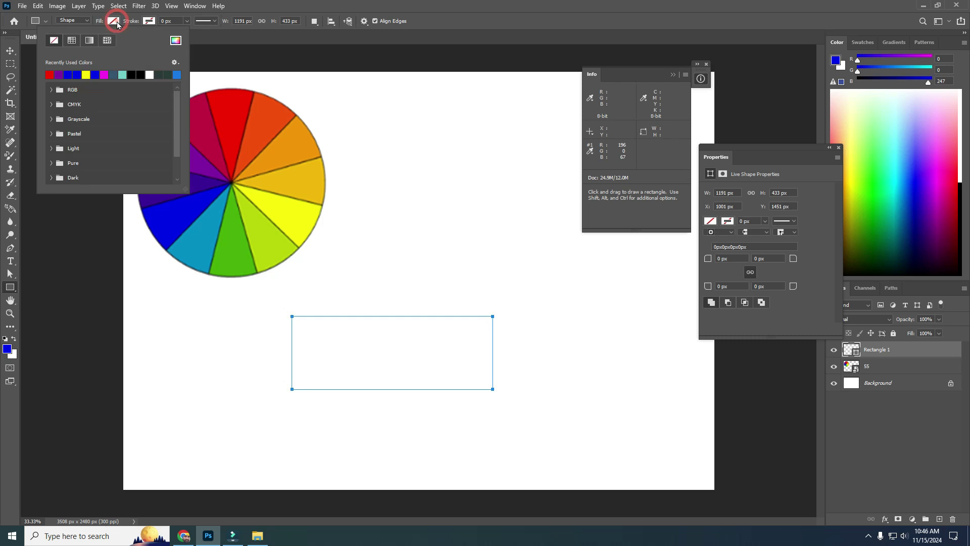
click(175, 41)
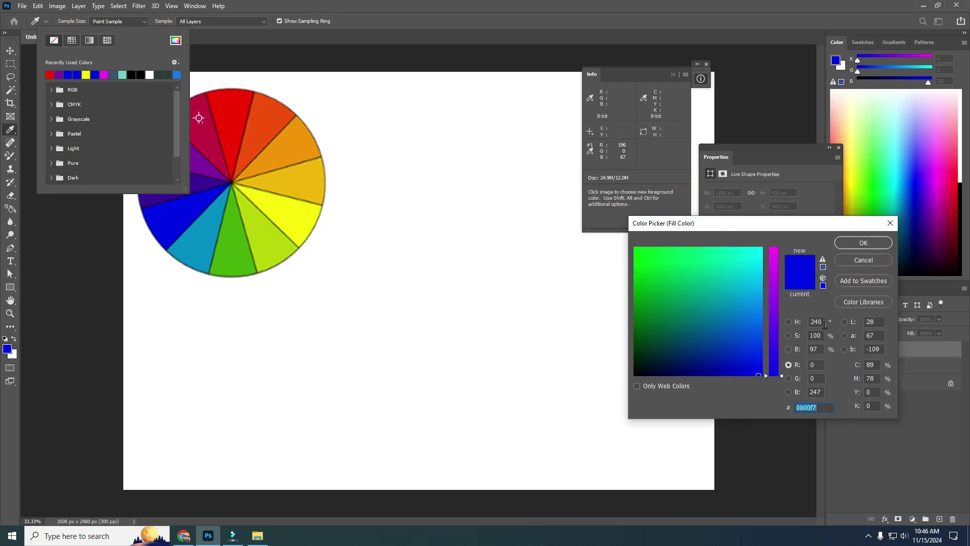
double_click(814, 322)
text(0)
double_click(815, 335)
text(0)
double_click(818, 349)
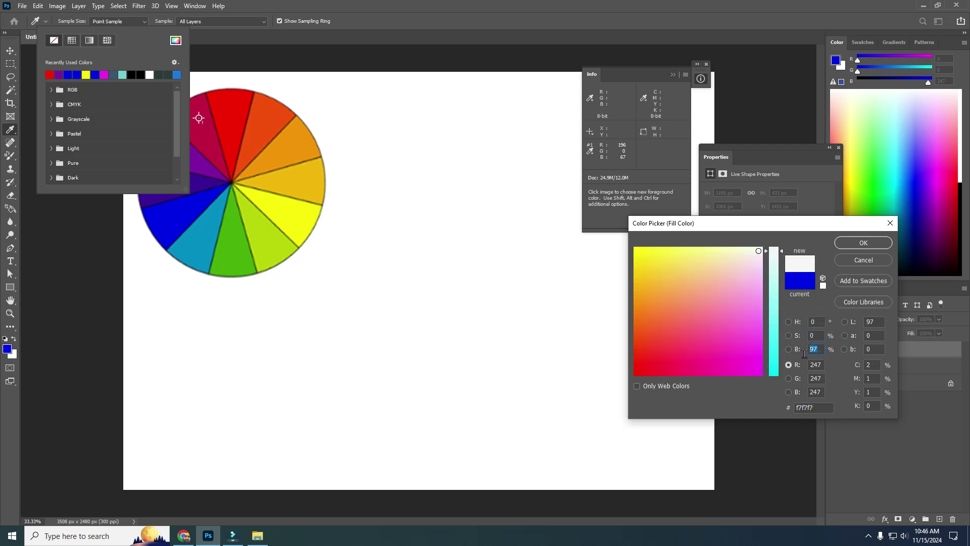
text(0)
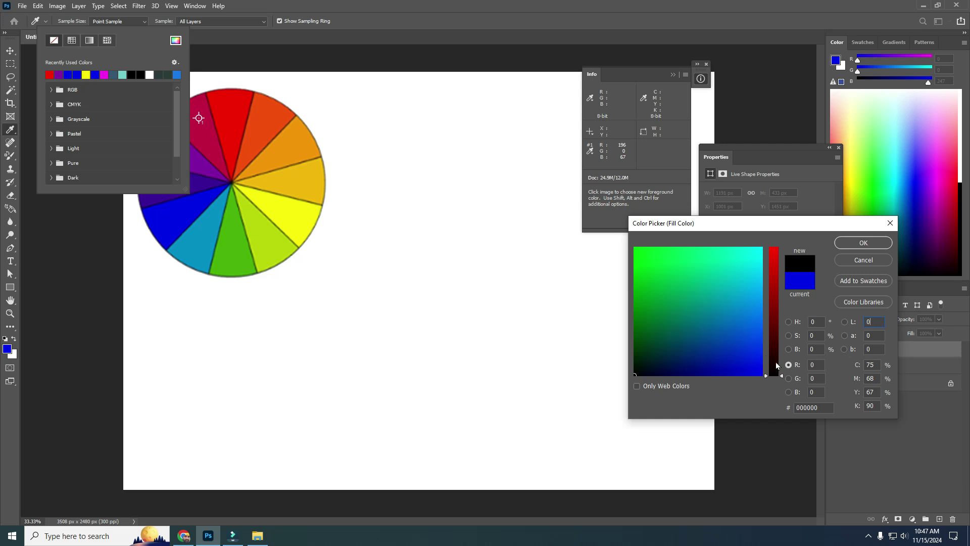
- Fill the rectangle with the sampled crimson by setting RGB to 196, 0, 67
click(801, 369)
text(196)
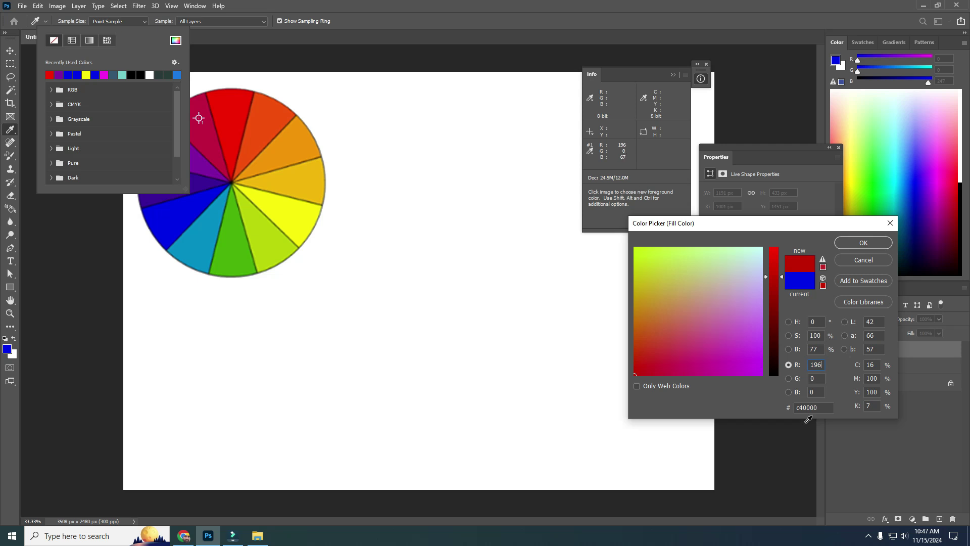
click(816, 379)
click(808, 392)
text(67)
click(844, 245)
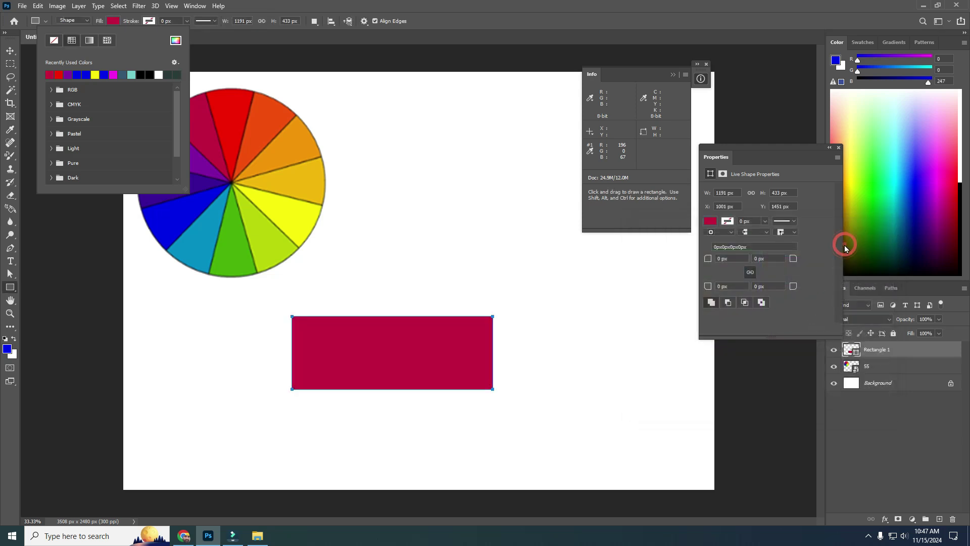
click(214, 103)
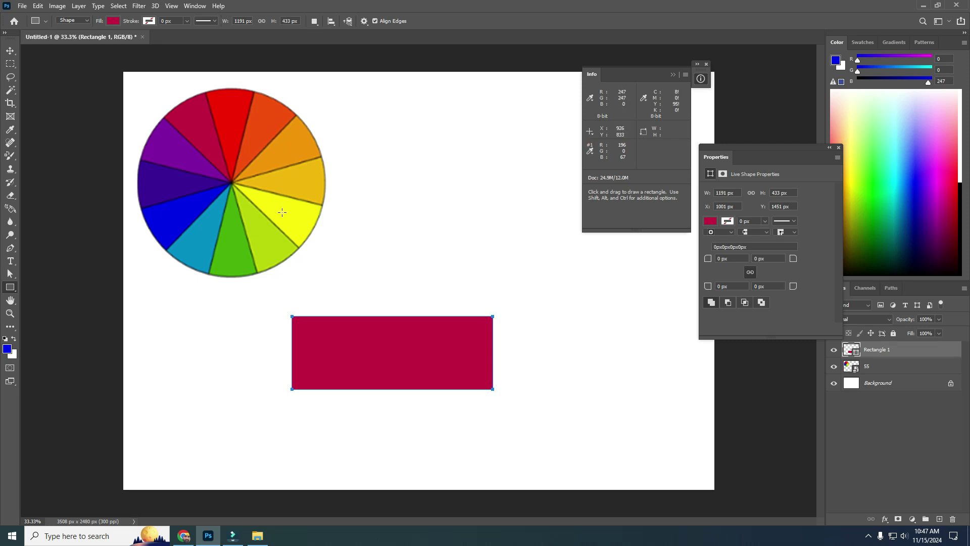
- Place a second colour sampler on the wheel's yellow segment and draw a rectangle about 996 × 424 px above the crimson one
click(10, 130)
click(51, 148)
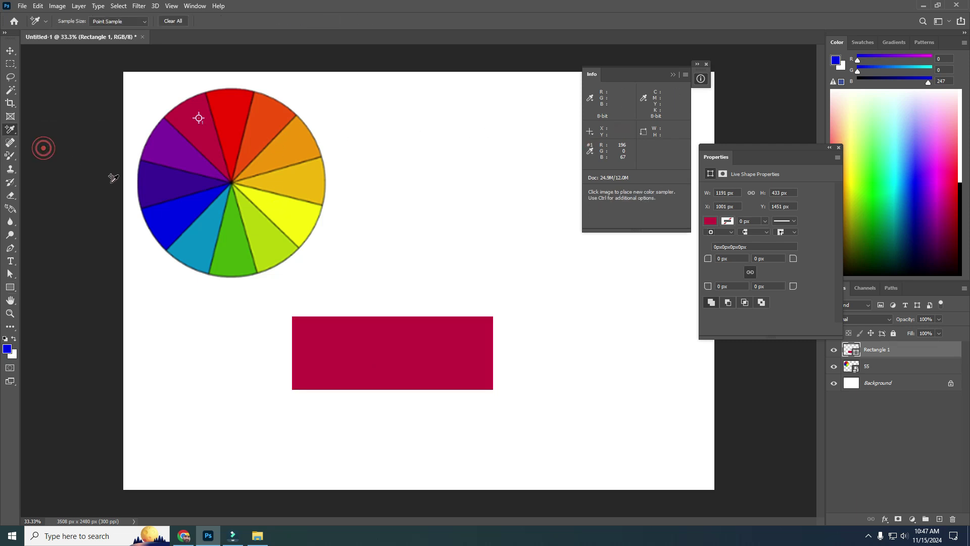
click(284, 210)
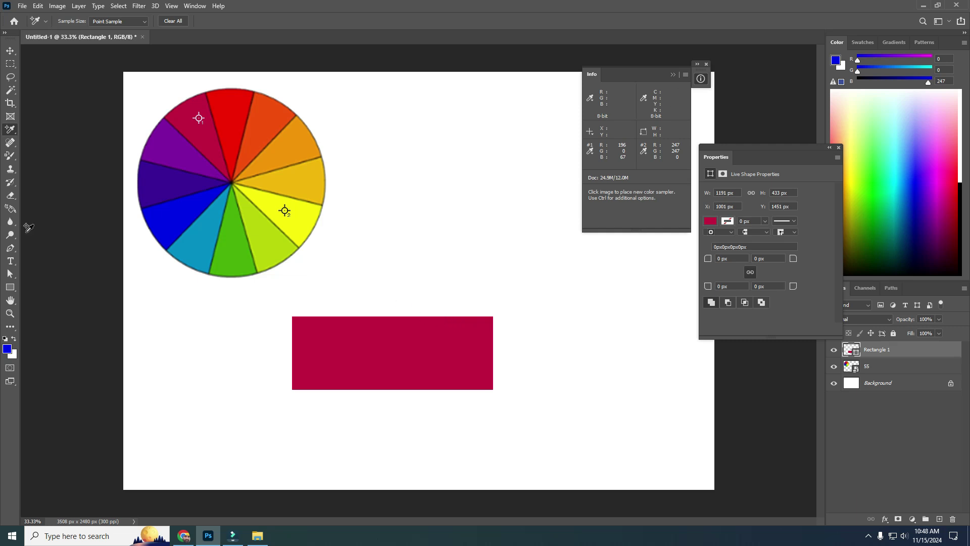
click(10, 287)
drag(381, 187, 549, 260)
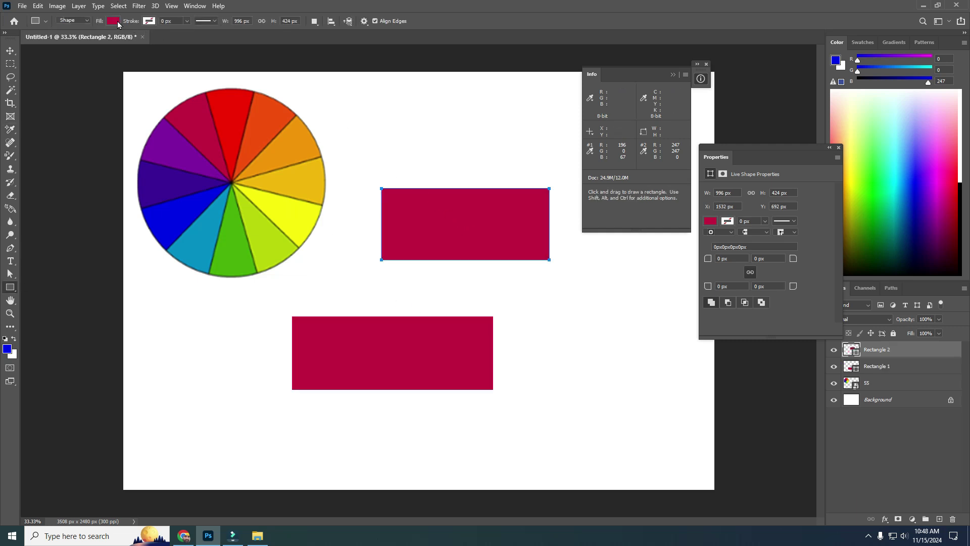
- Open a custom fill colour for the second rectangle and reset its hue, saturation, brightness and lightness to 0
click(116, 22)
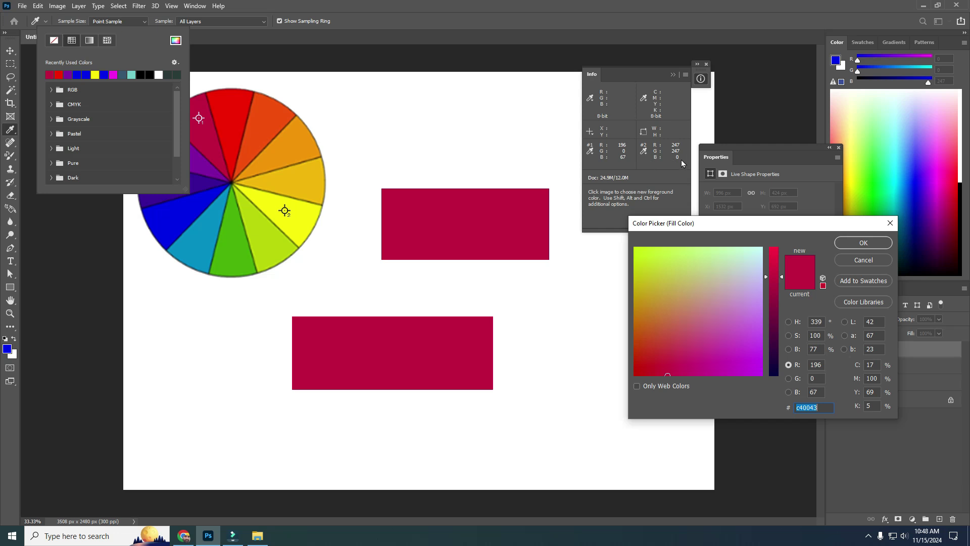
click(821, 324)
text(0)
key(Tab)
text(0)
key(Tab)
text(0)
key(Tab)
text(0)
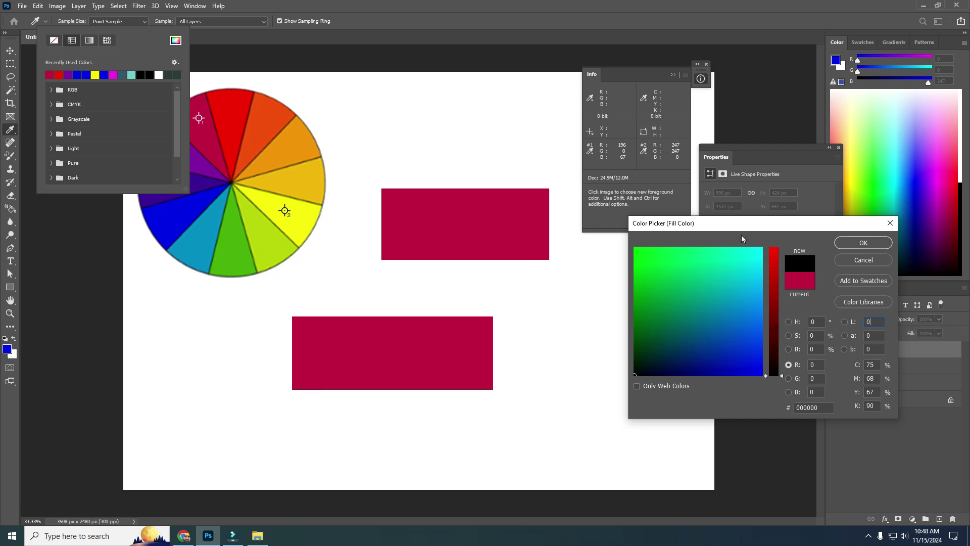
- Fill the second rectangle with the sampled yellow by setting both red and green to 247
click(813, 365)
text(247)
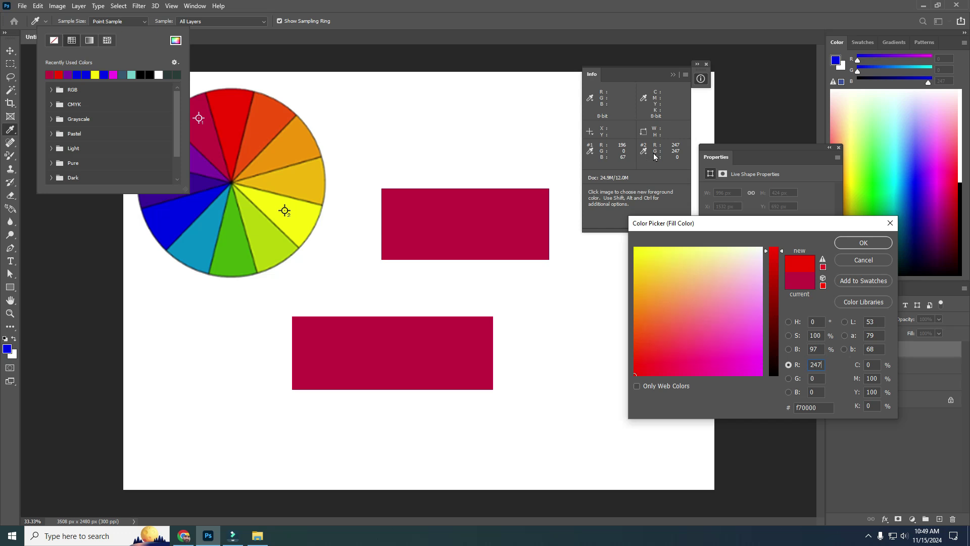
key(Tab)
text(247)
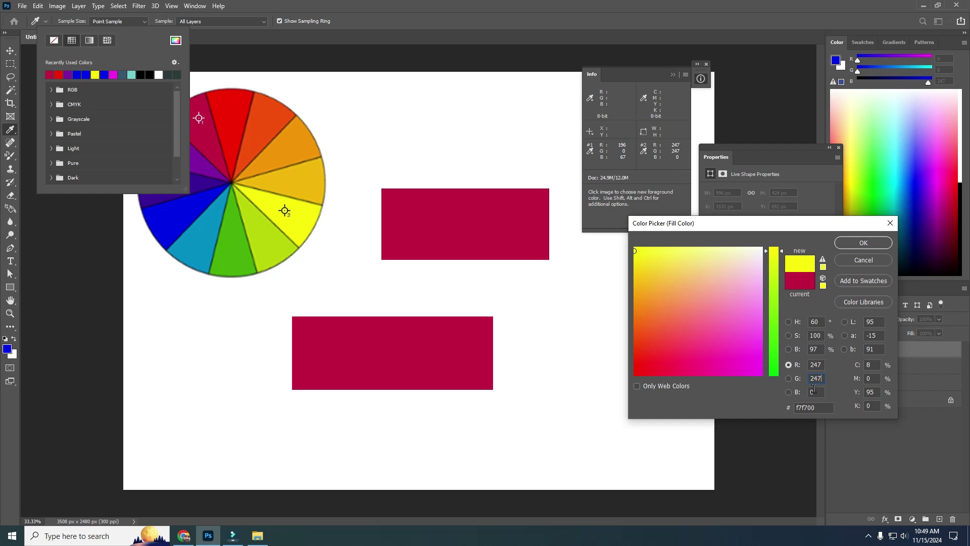
click(861, 243)
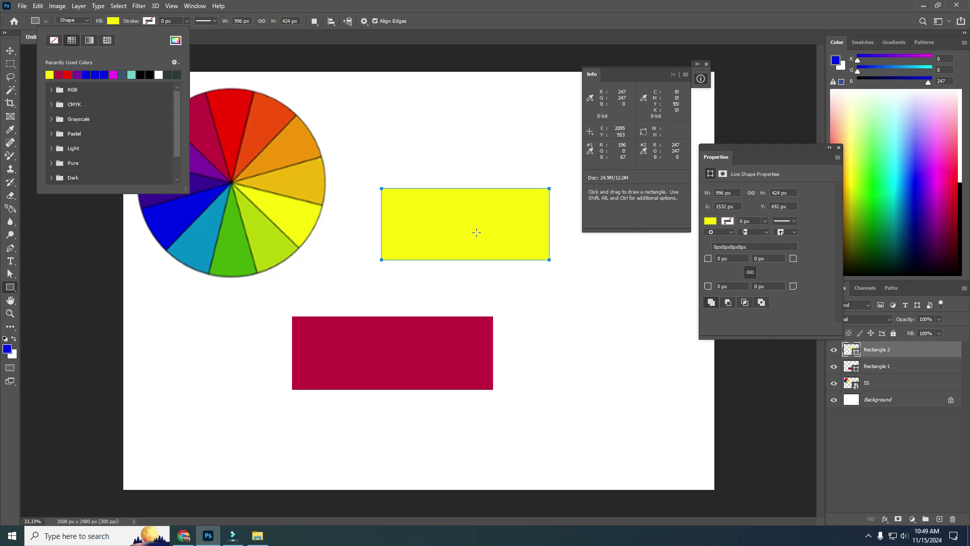
click(310, 92)
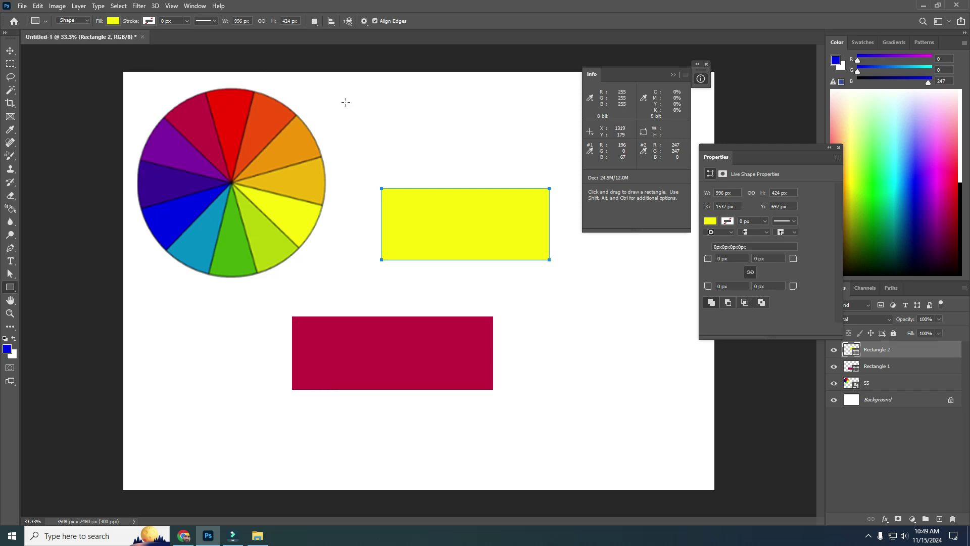
- Close the floating Info and Properties panels
click(706, 64)
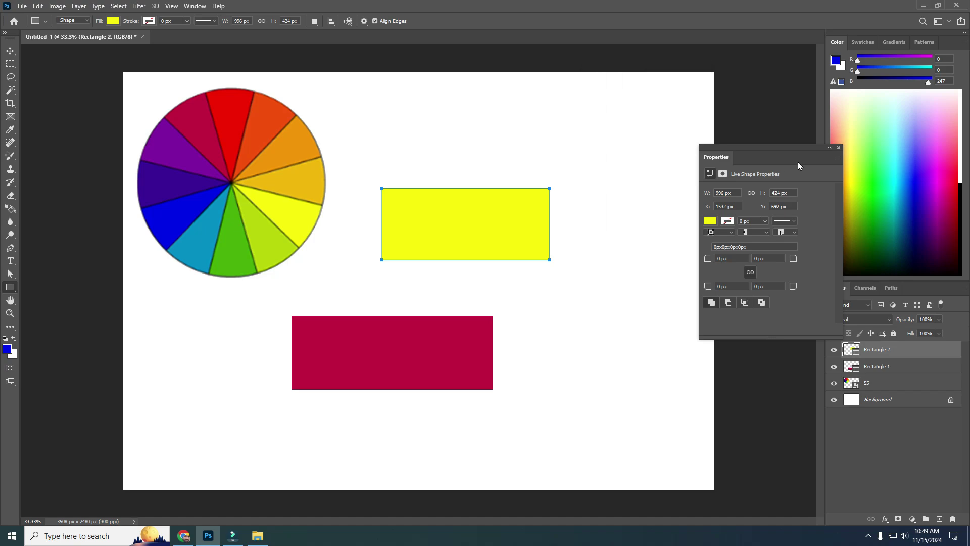
click(837, 147)
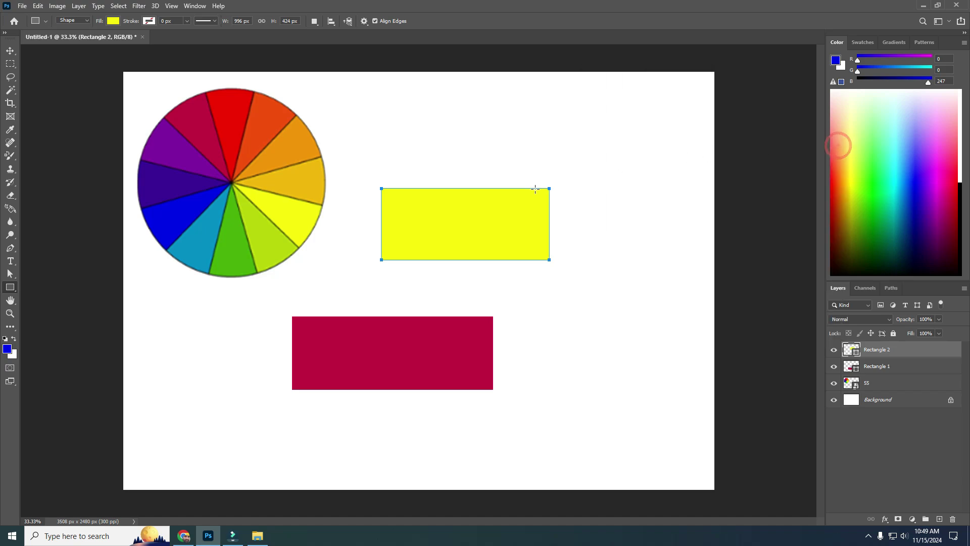